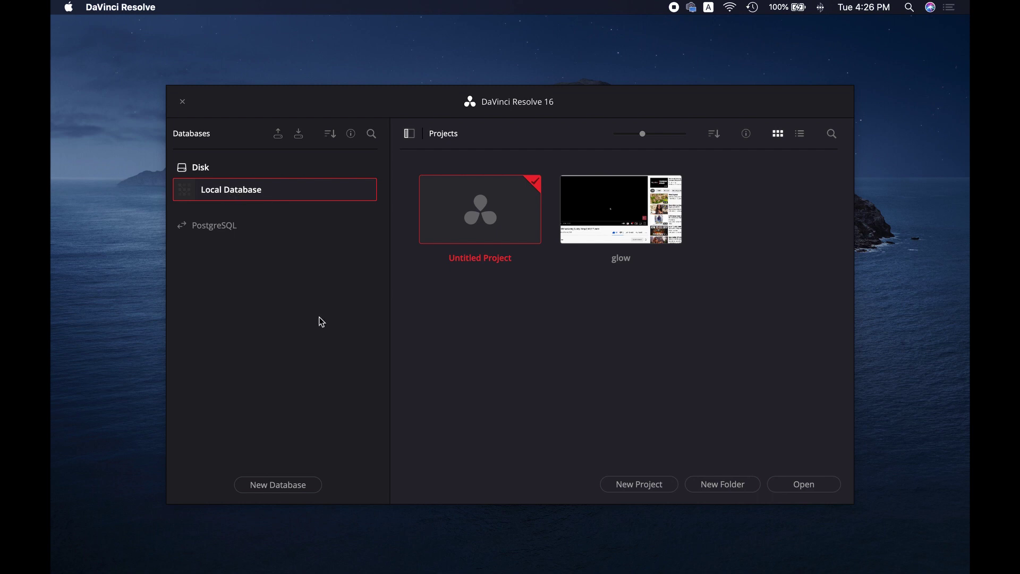
Step: Begin a new disk database on the Create tab and name it 'myproject'
left_click(292, 483)
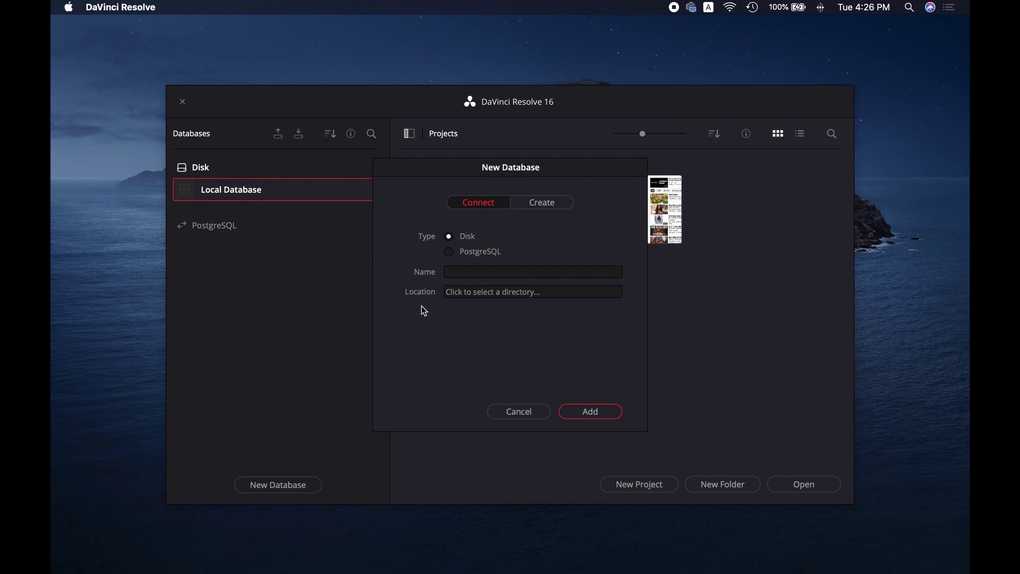
left_click(538, 207)
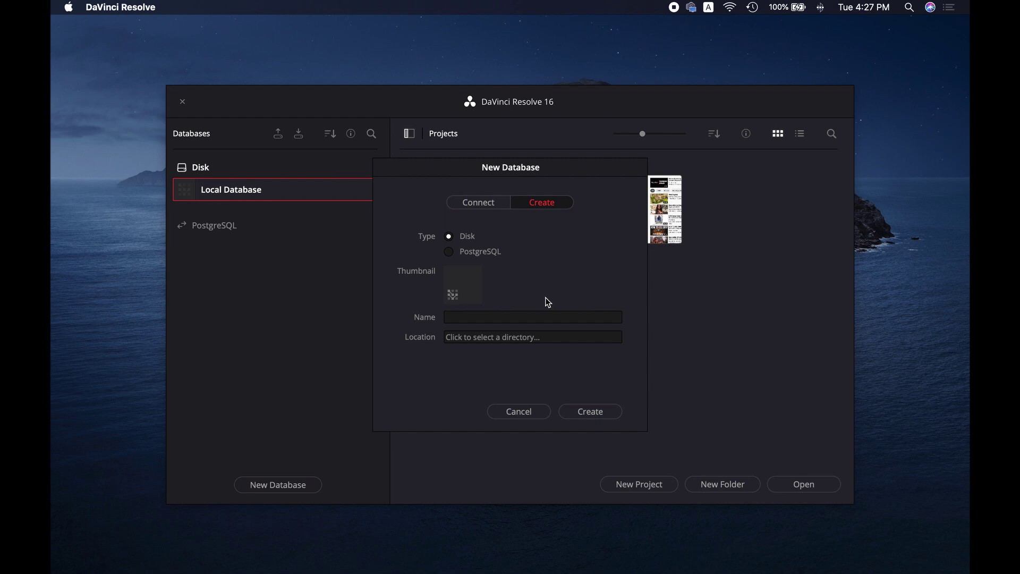
left_click(525, 316)
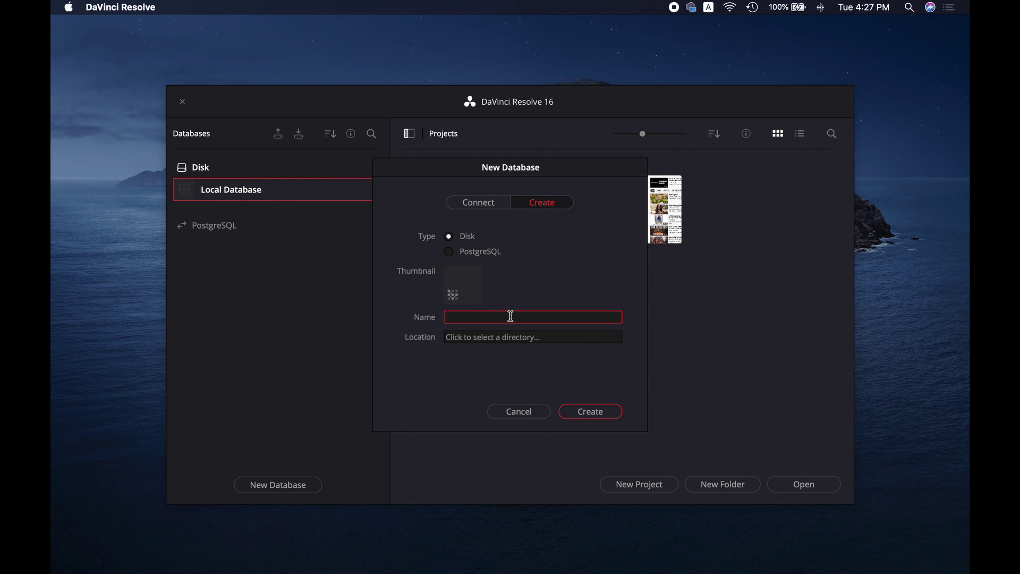
type("myproject")
Step: Create a 'myproject' folder on EXTERNAL1 and use it as the database location
left_click(523, 337)
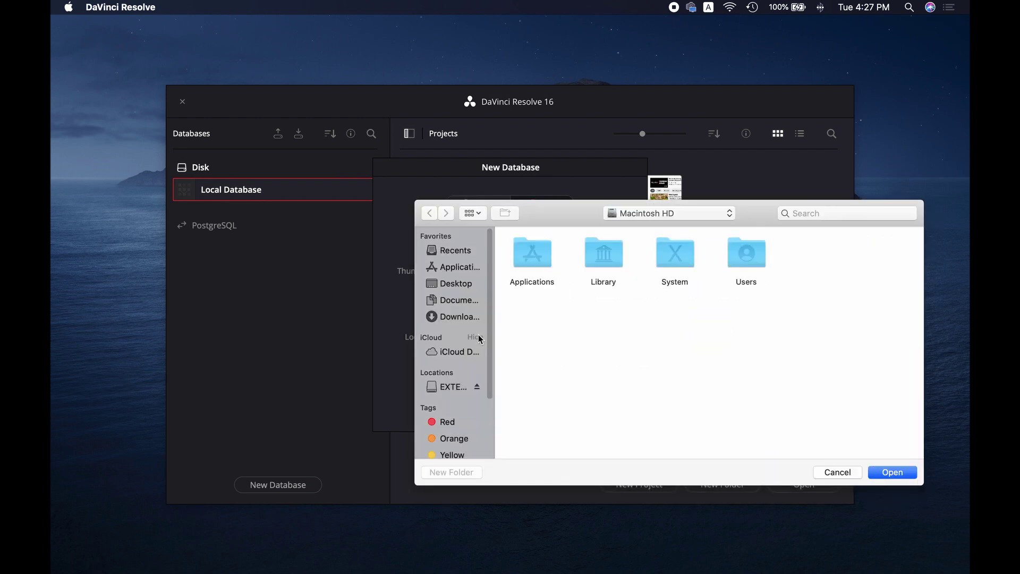
left_click(451, 388)
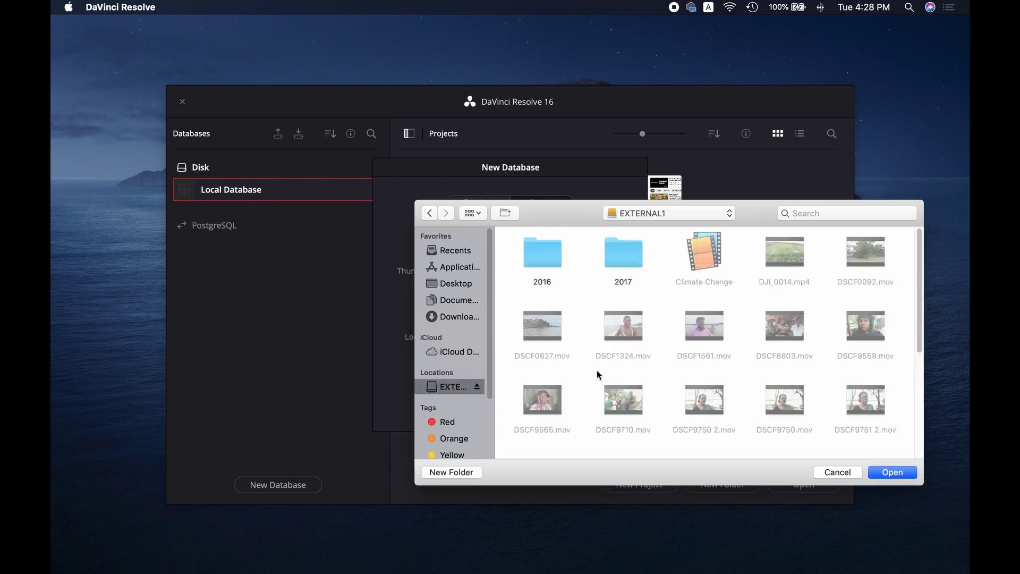
scroll(717, 417, "down", 5)
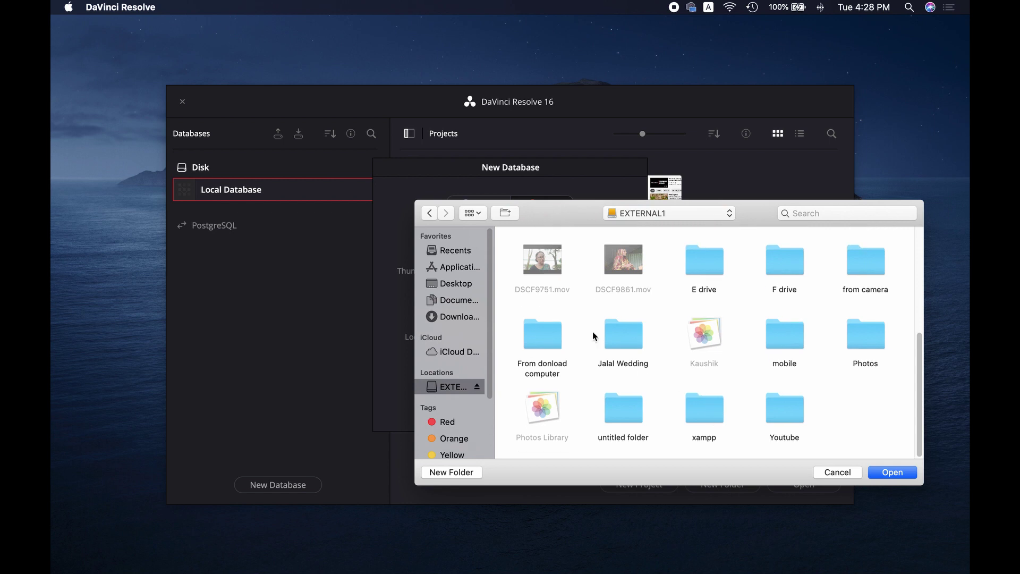
left_click(510, 215)
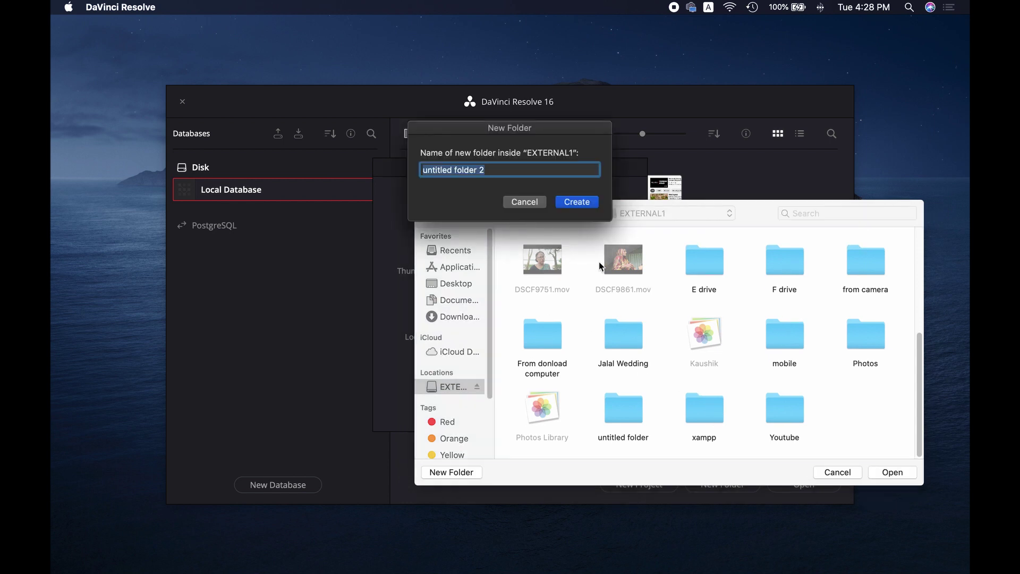
type("myp")
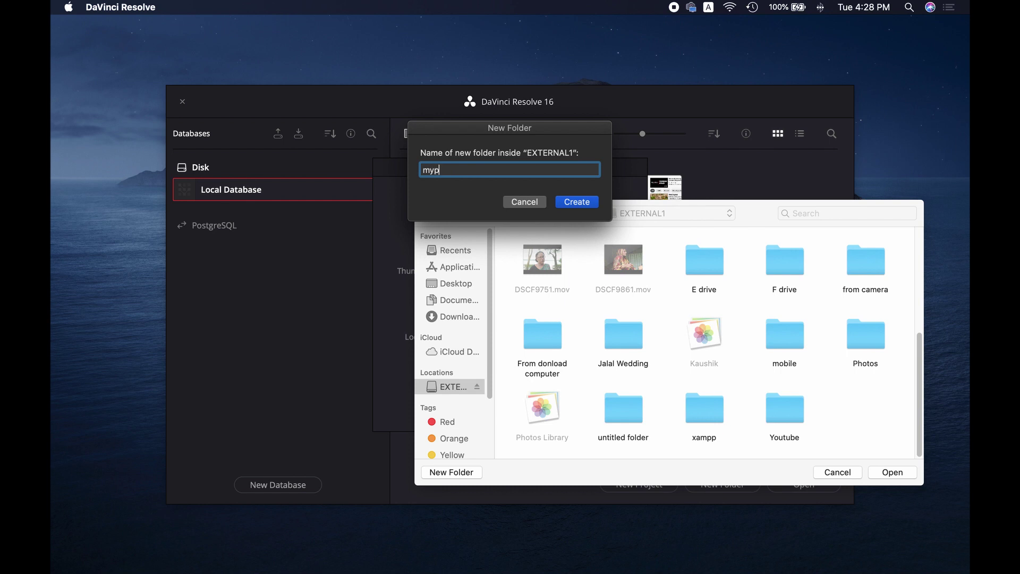
type("roject")
left_click(579, 203)
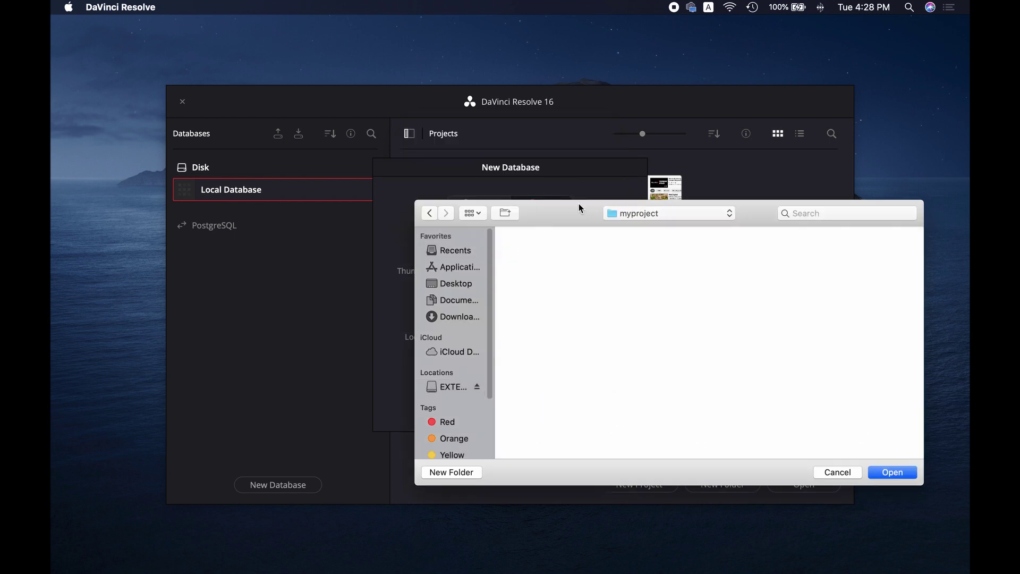
left_click(893, 472)
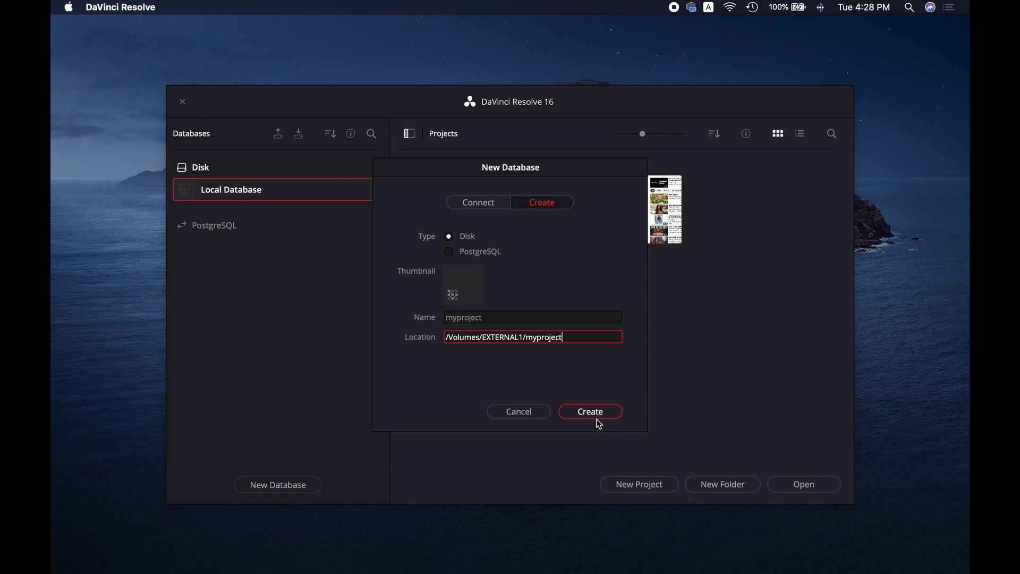
Step: Create the myproject database and open its Untitled Project
left_click(597, 416)
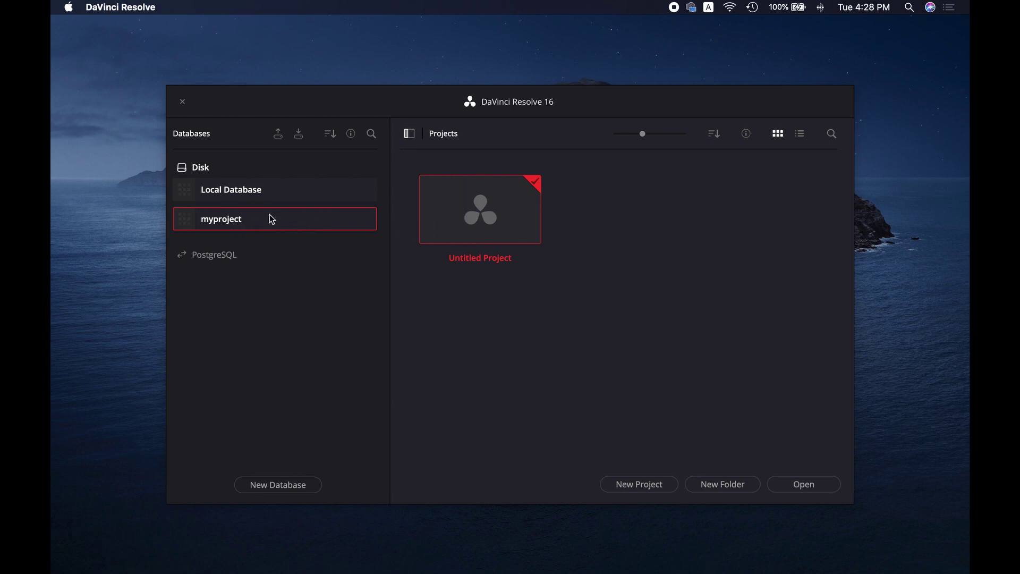
double_click(477, 212)
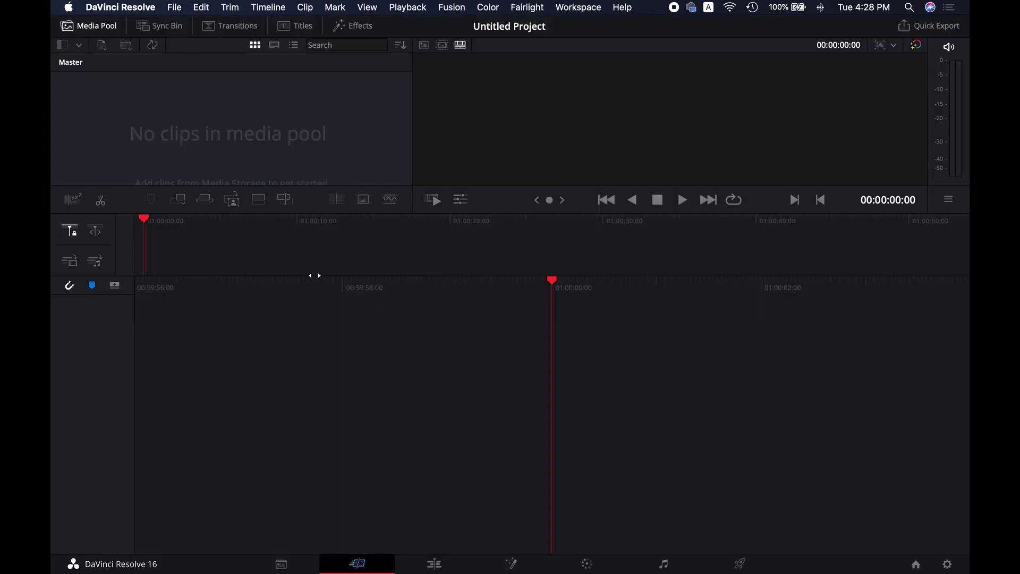
Step: Import DSCF0627.mov from EXTERNAL1 into the media pool, matching the project frame rate to it
left_click(174, 9)
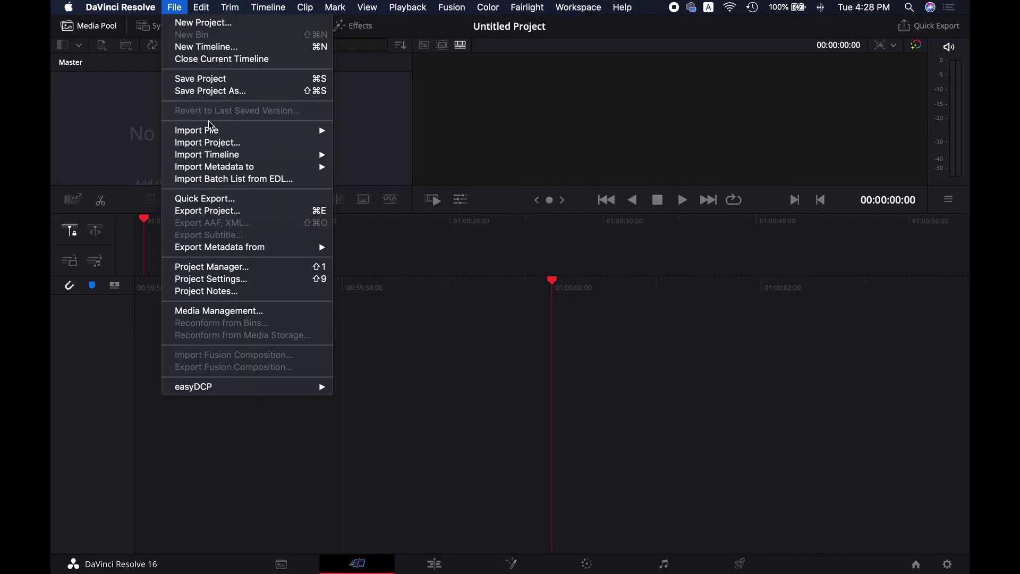
mouse_move(215, 133)
left_click(364, 132)
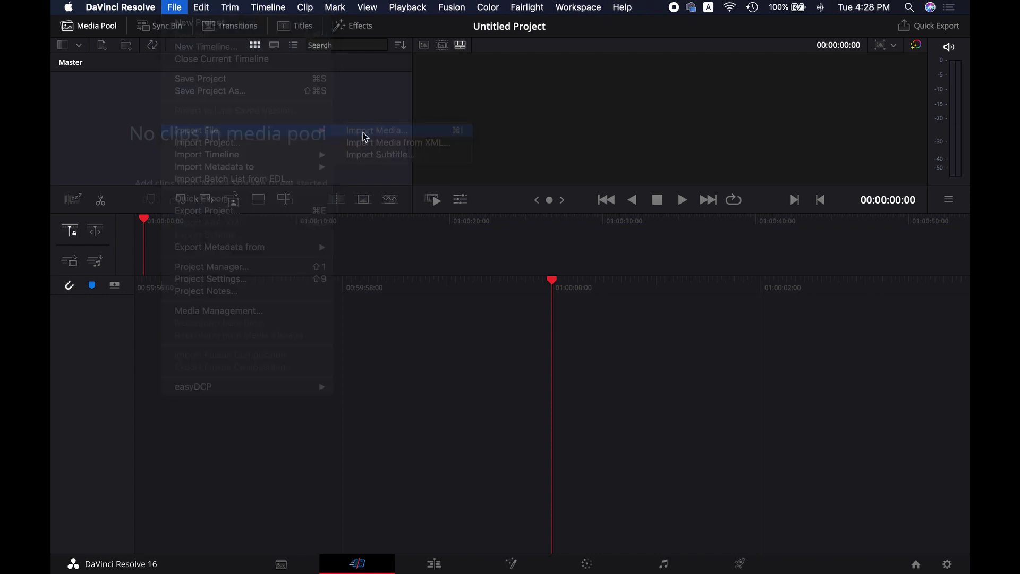
left_click(291, 270)
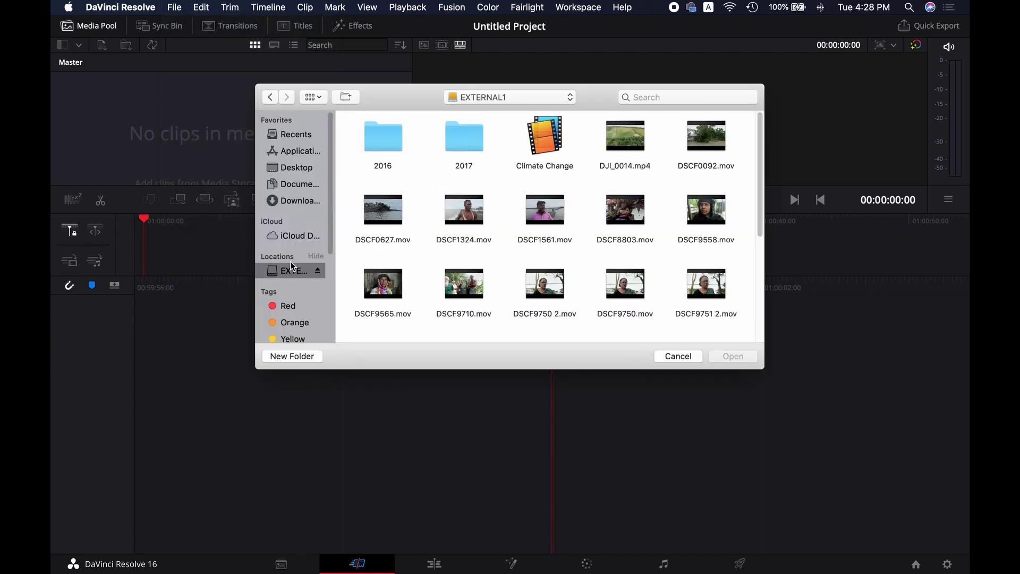
left_click(382, 210)
left_click(745, 351)
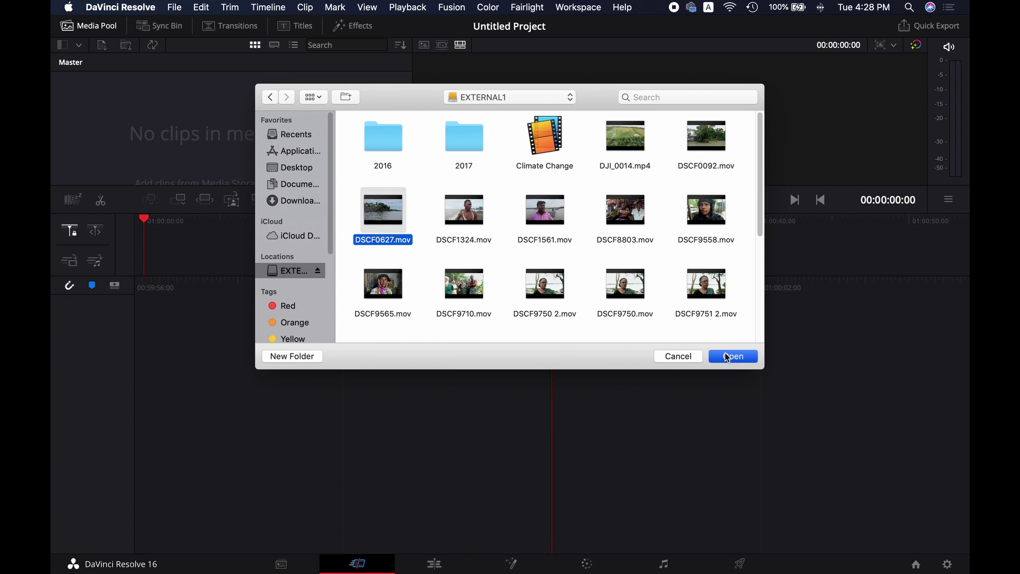
left_click(606, 340)
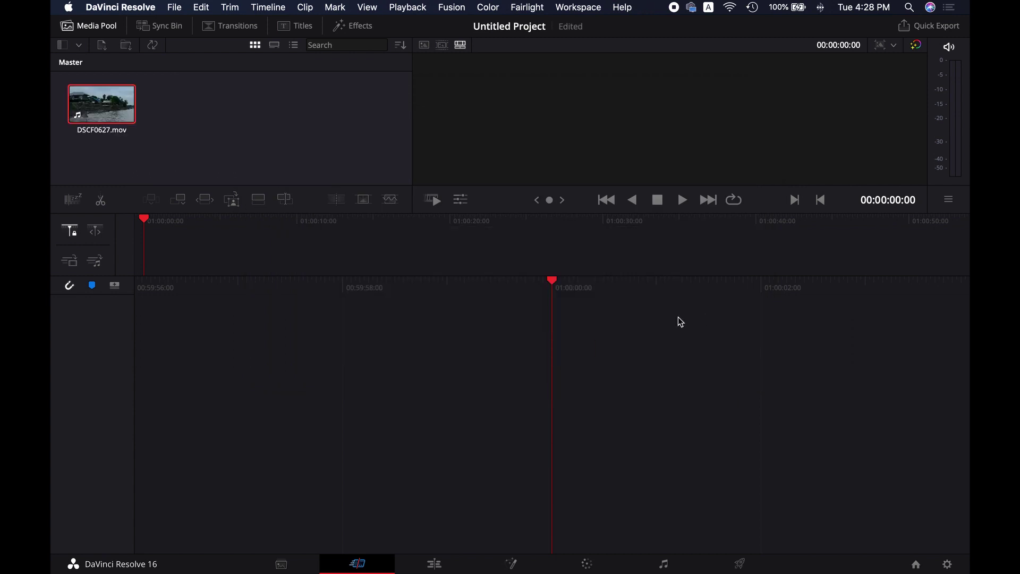
Step: Place DSCF0627.mov on Timeline 1 in the Edit page and play it back
left_click(434, 564)
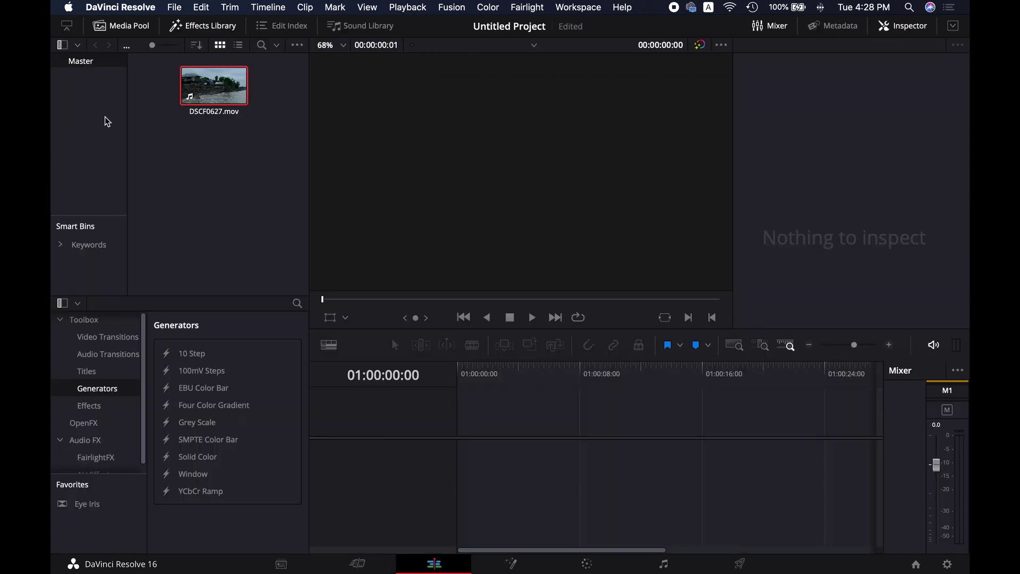
left_click_drag(203, 86, 508, 439)
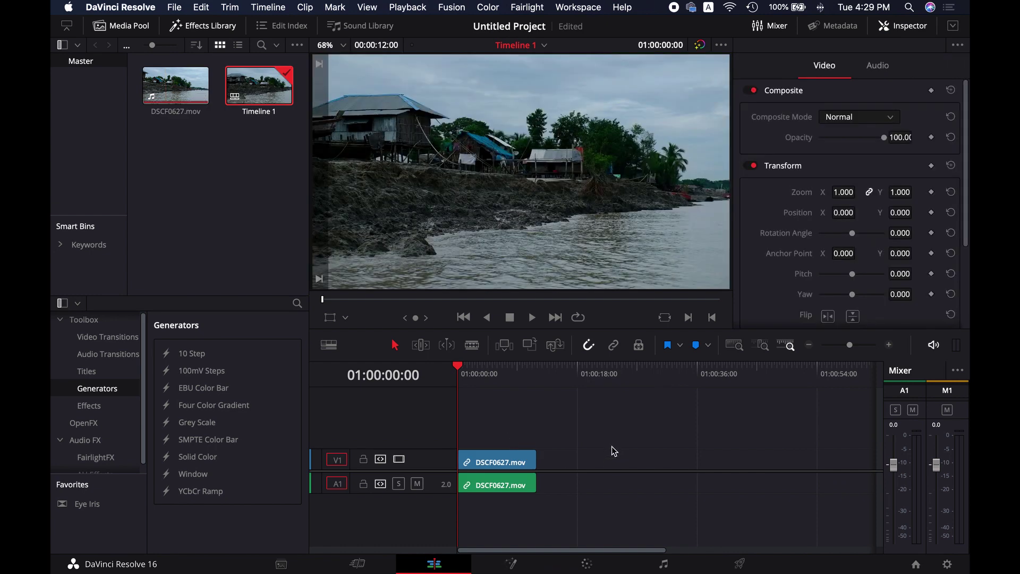
key("space")
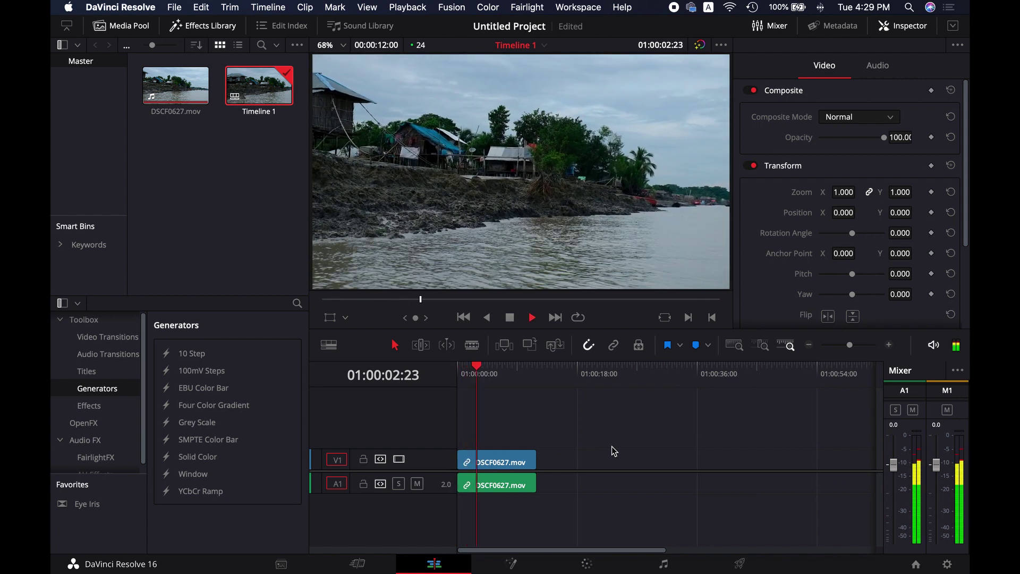
key("space")
left_click(174, 7)
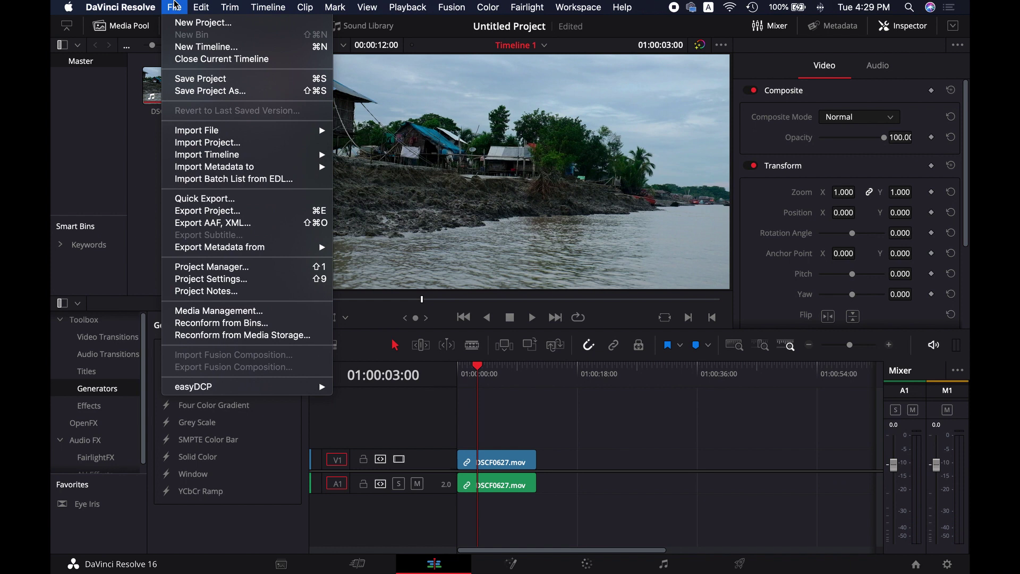
Step: Save the project as '02' and quit DaVinci Resolve
left_click(211, 80)
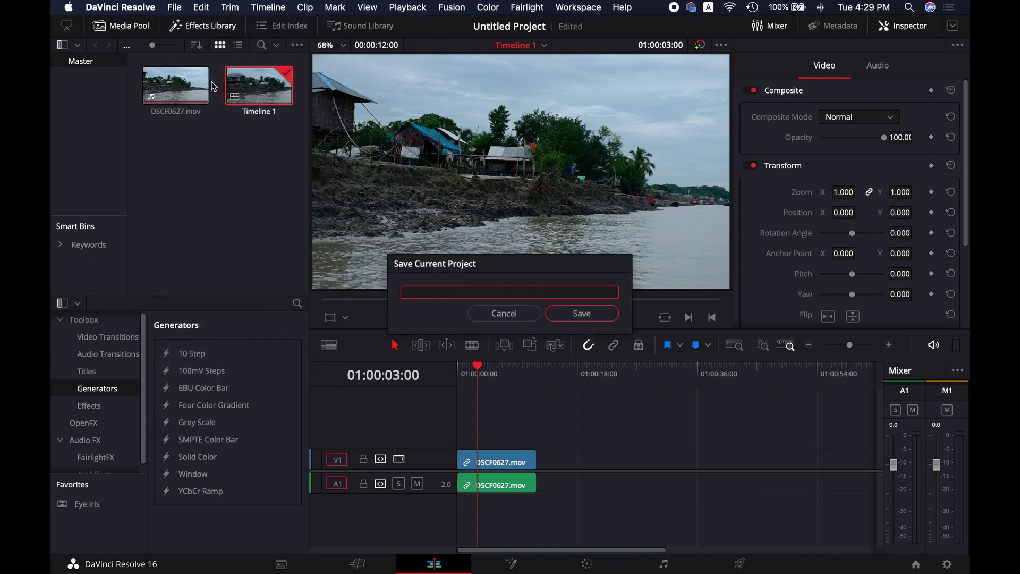
type("02")
left_click(583, 314)
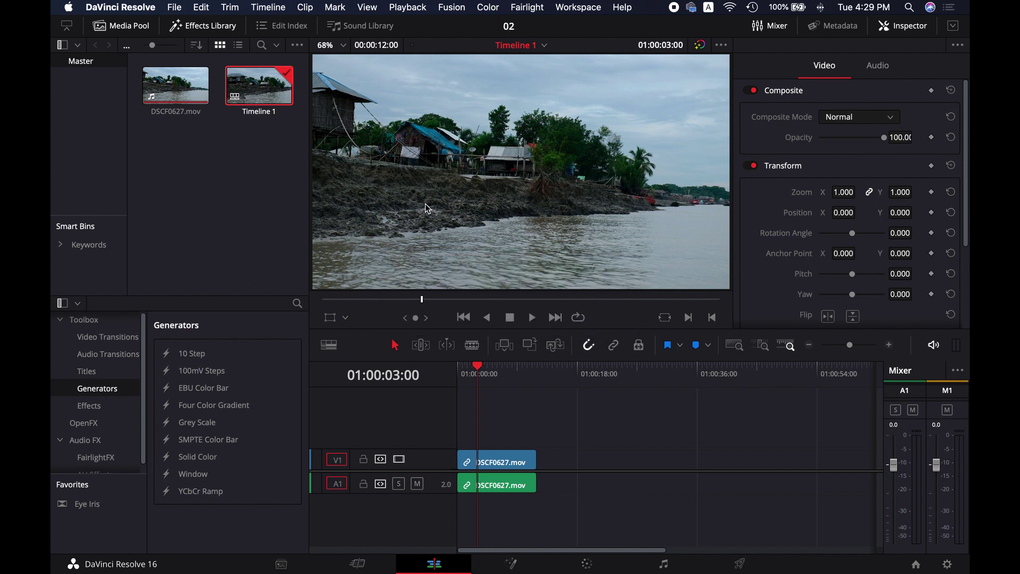
left_click(123, 5)
left_click(169, 151)
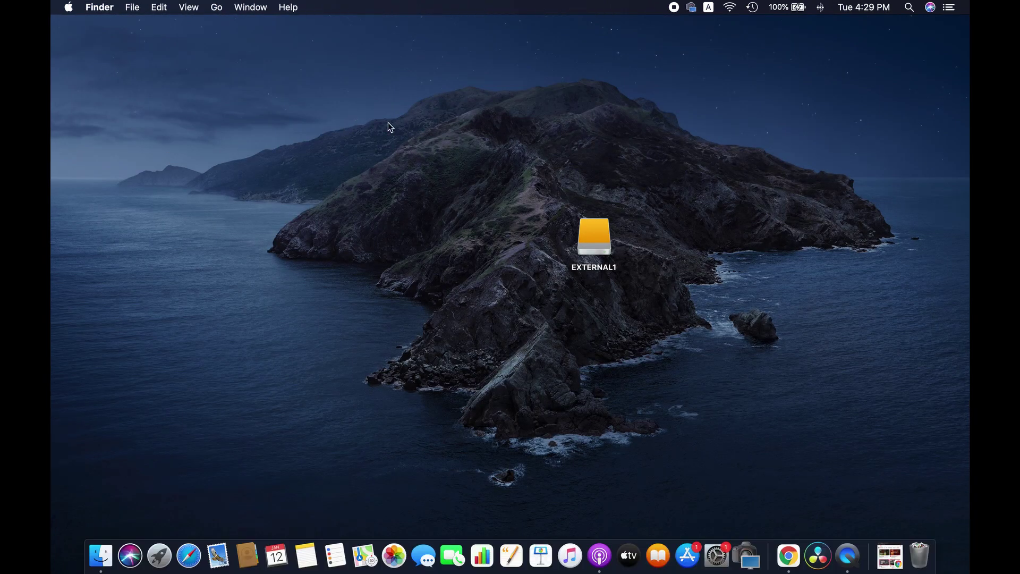
Step: Relaunch DaVinci Resolve from the Dock to return to the myproject database
left_click(818, 555)
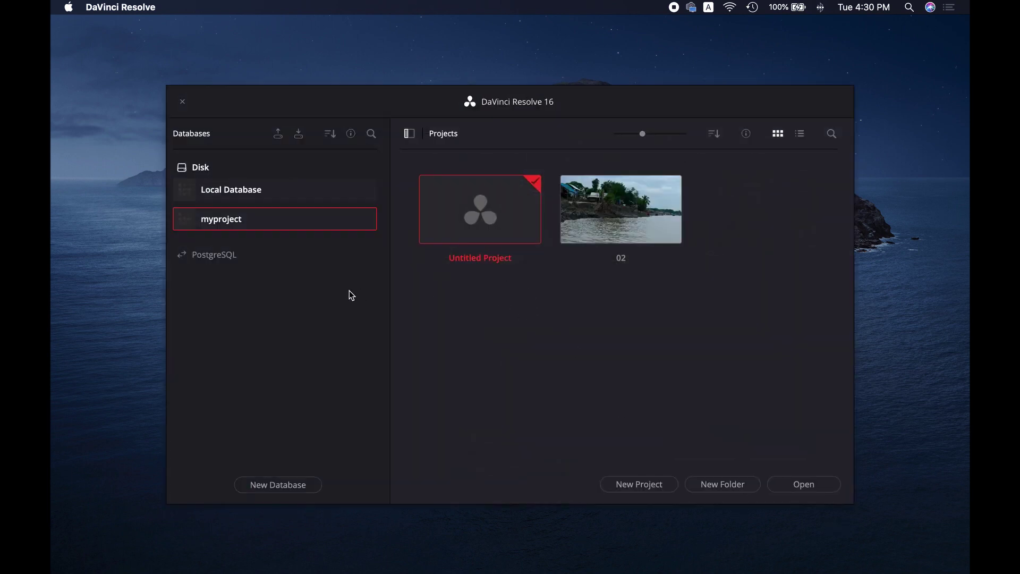
Step: Open the saved project 02 from the Project Manager
double_click(640, 225)
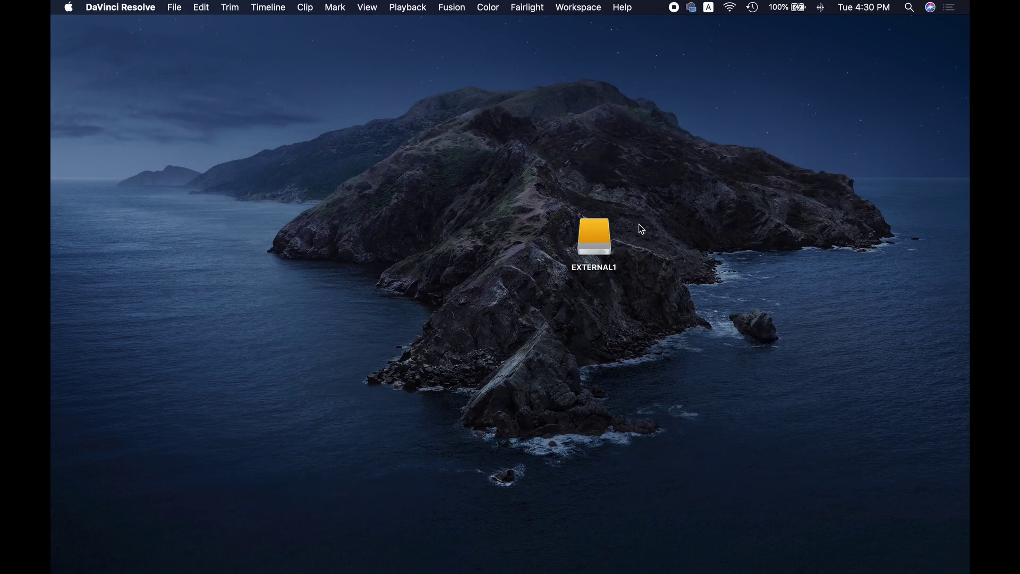